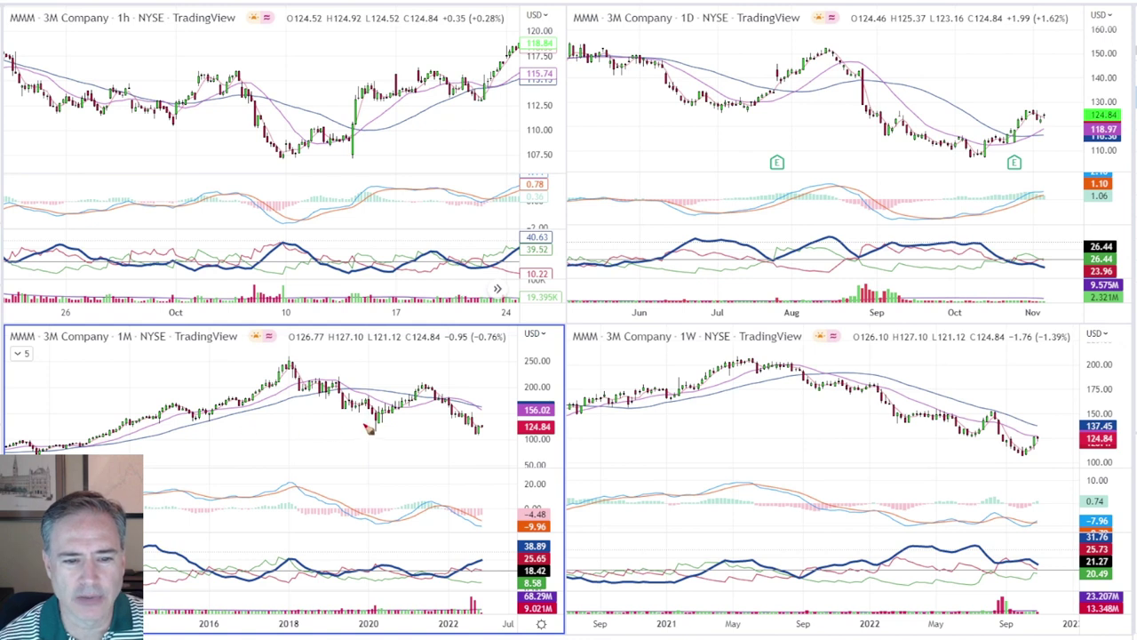
Draw red freehand lines along the monthly decline from the 2018 peak and under the 2020 low.
mouse_move(292, 365)
mouse_down()
mouse_move(364, 433)
mouse_move(425, 386)
mouse_move(480, 434)
mouse_up()
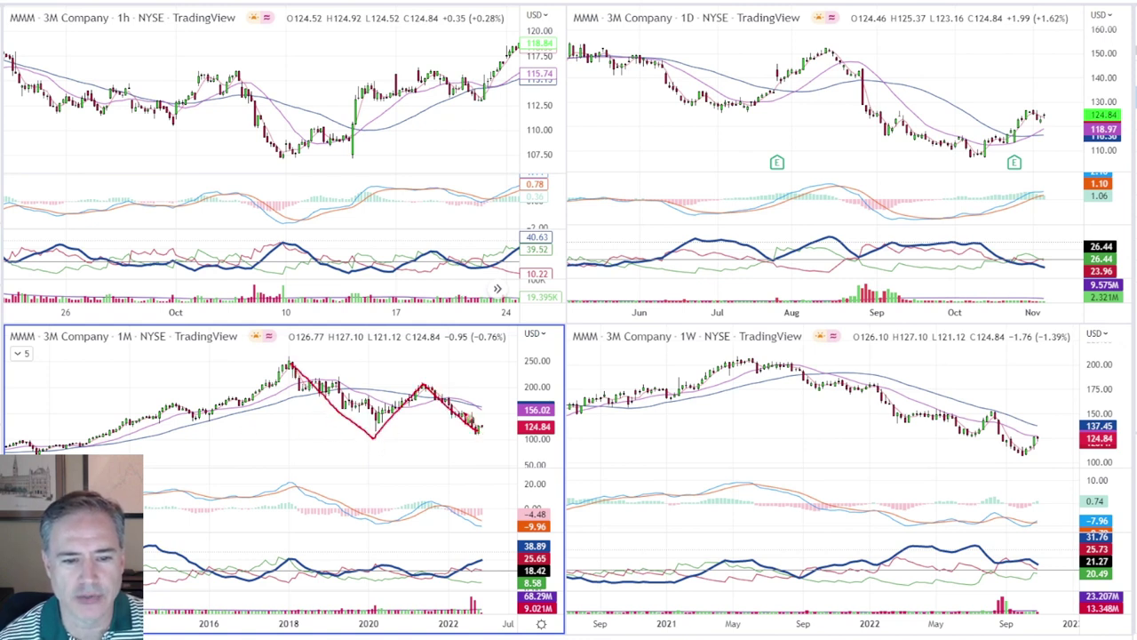
drag(348, 432, 496, 434)
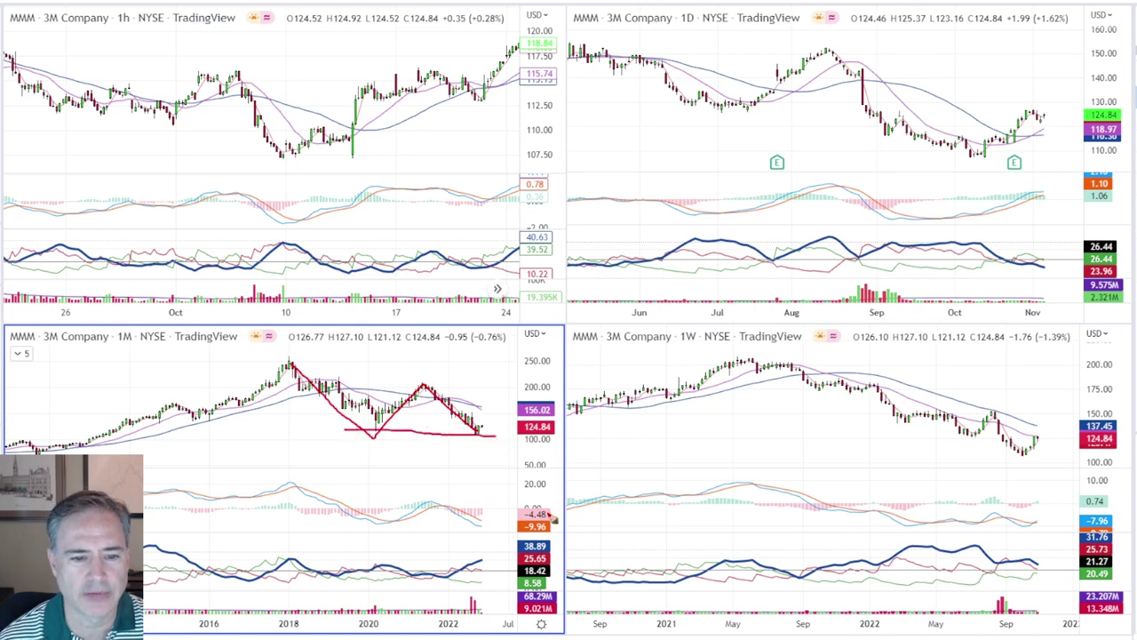
drag(366, 526, 485, 524)
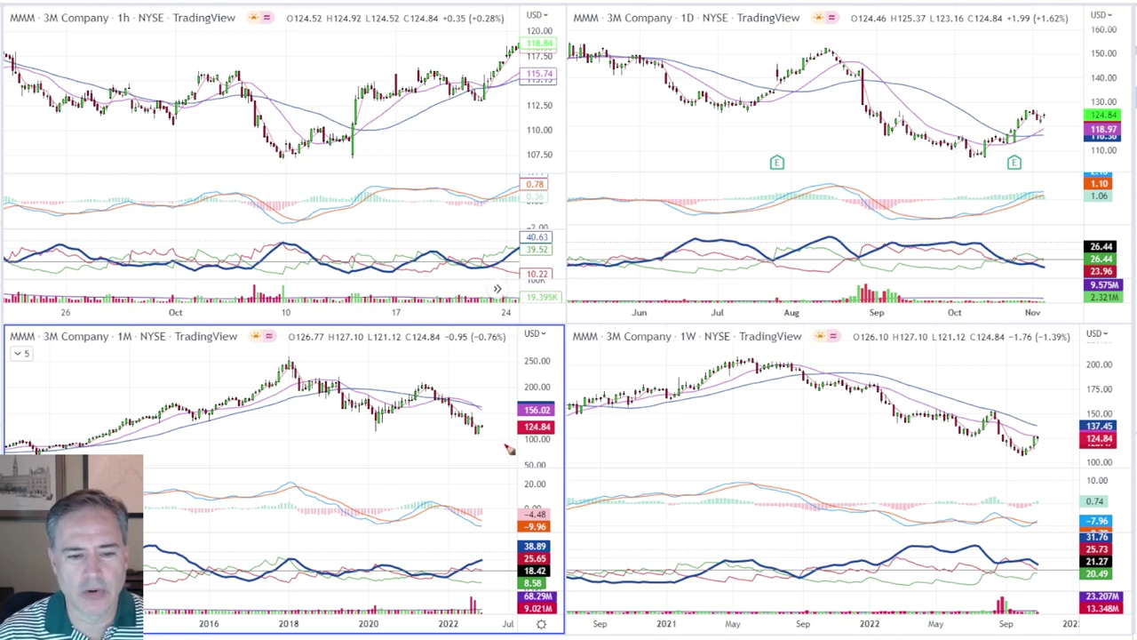
mouse_move(367, 430)
mouse_down()
mouse_move(489, 435)
mouse_move(480, 412)
mouse_up()
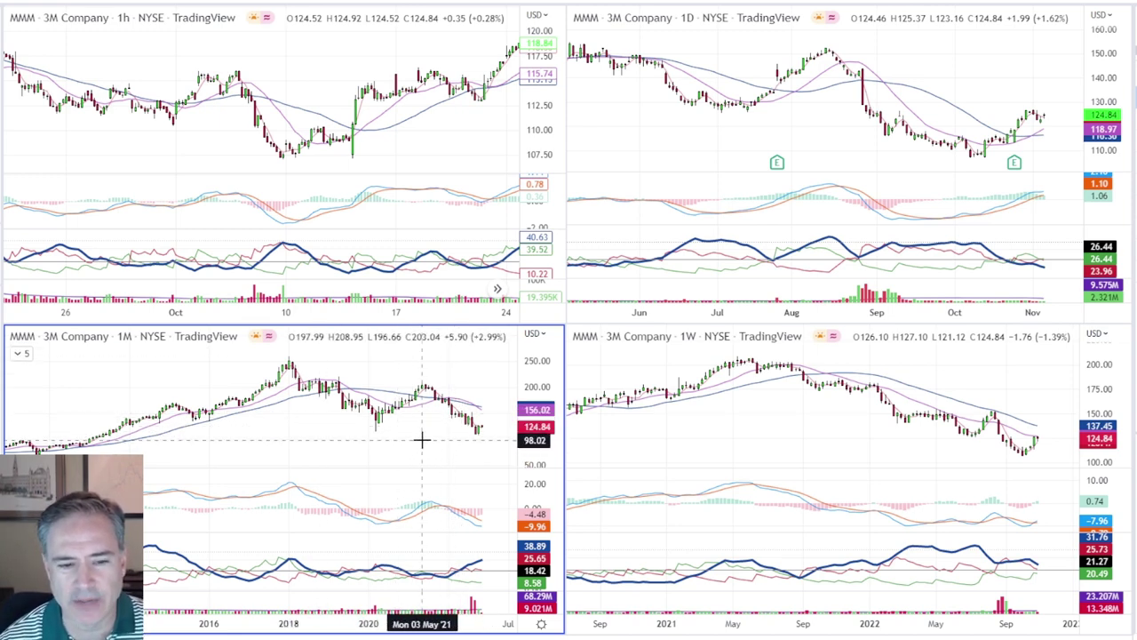
Zoom the monthly chart out to 2010–2022, draw a red support line near 100, then delete it.
scroll(421, 435, down, 5)
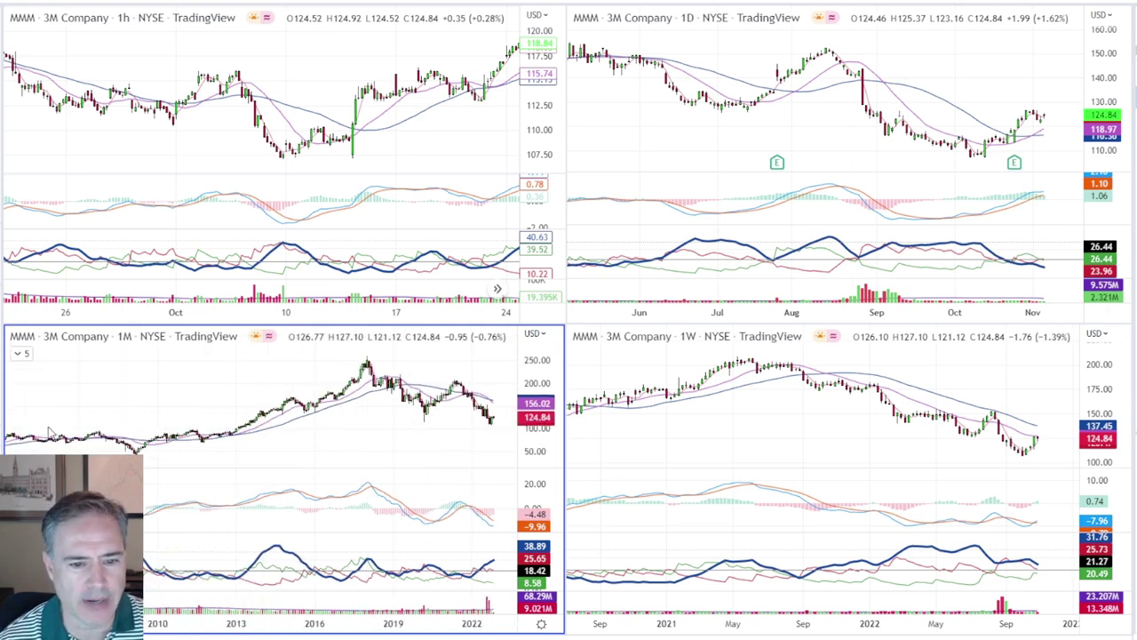
drag(51, 429, 498, 430)
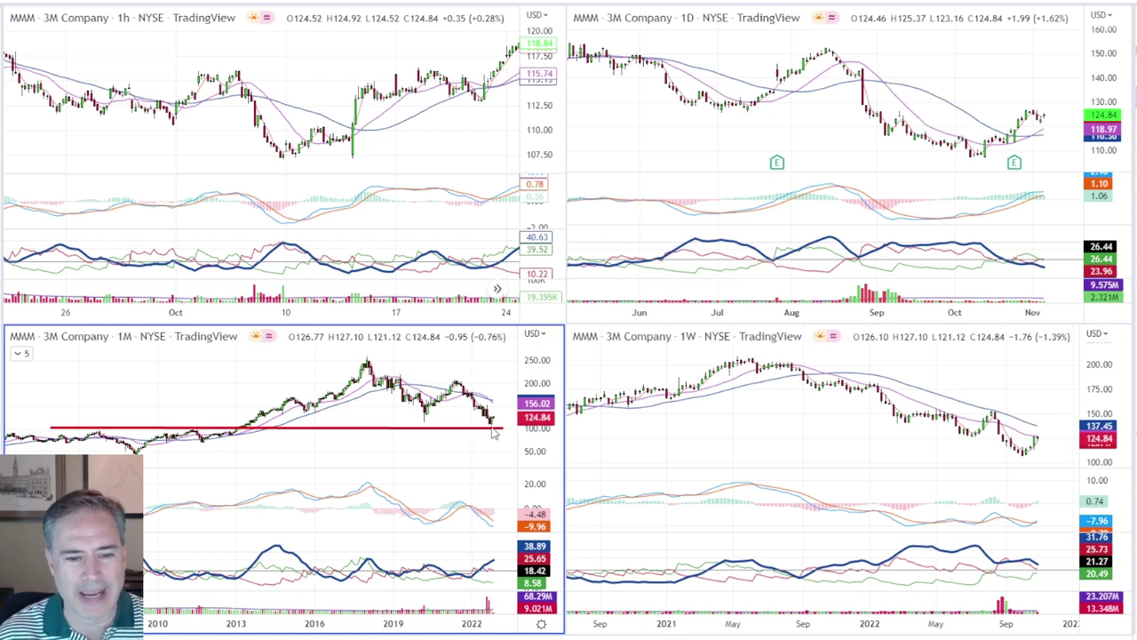
key(Delete)
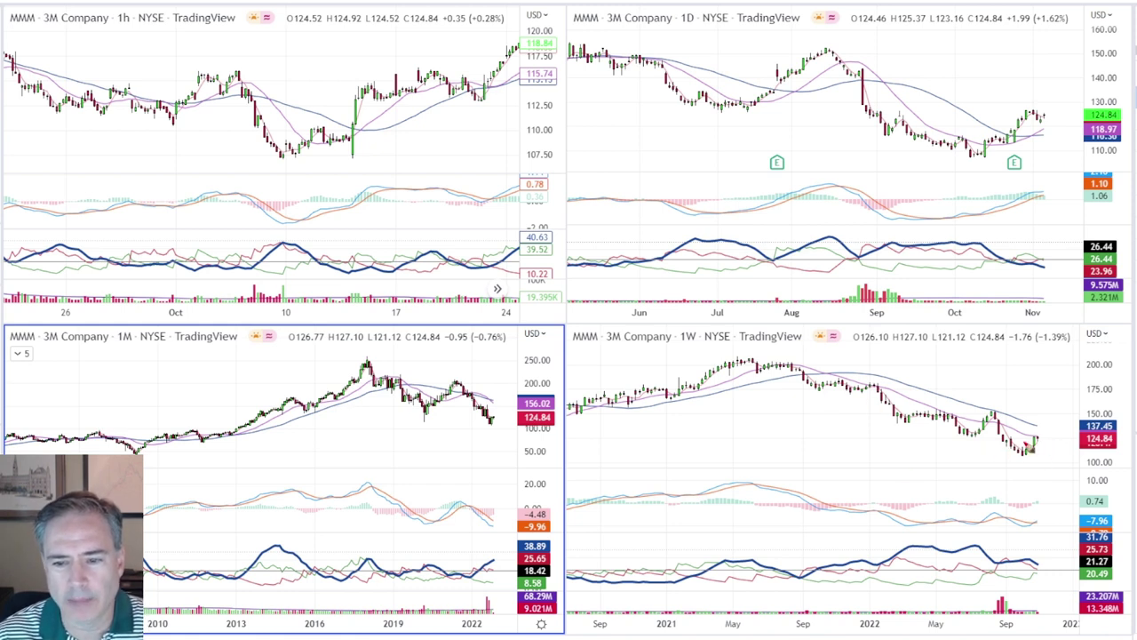
Draw red weekly downtrend lines, circle the MACD crossover and lower-indicator turn, then clear all marks.
drag(908, 402, 1040, 444)
drag(908, 384, 1043, 429)
mouse_move(1057, 568)
mouse_down()
mouse_move(949, 573)
mouse_move(942, 562)
mouse_up()
mouse_move(1038, 524)
mouse_down()
mouse_move(964, 529)
mouse_move(1037, 510)
mouse_up()
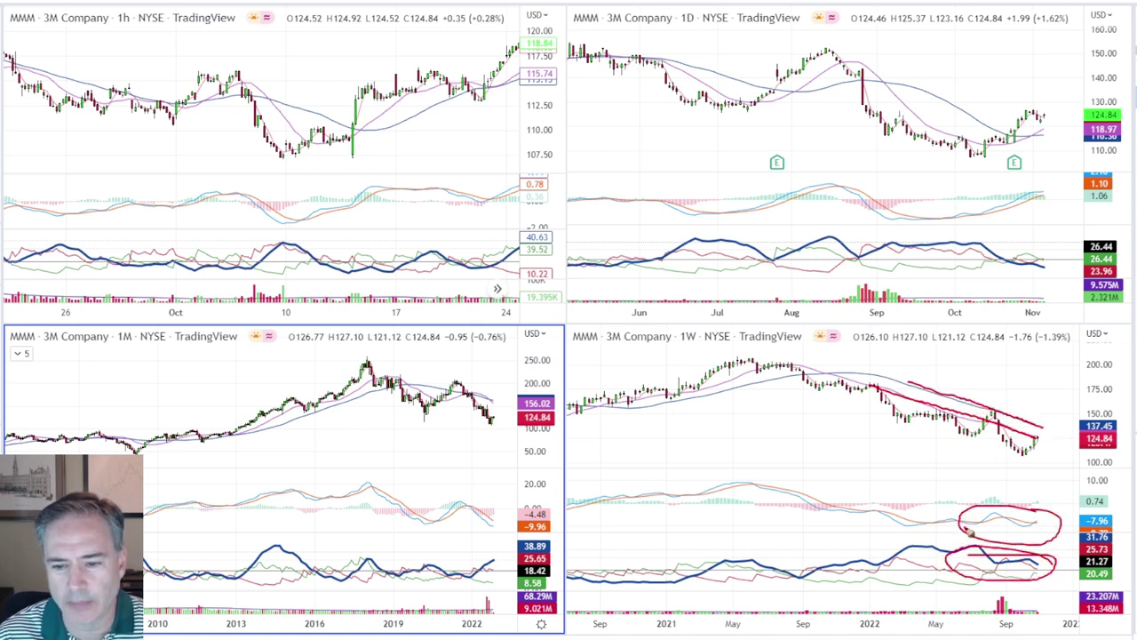
drag(931, 395, 1045, 435)
drag(945, 406, 1042, 442)
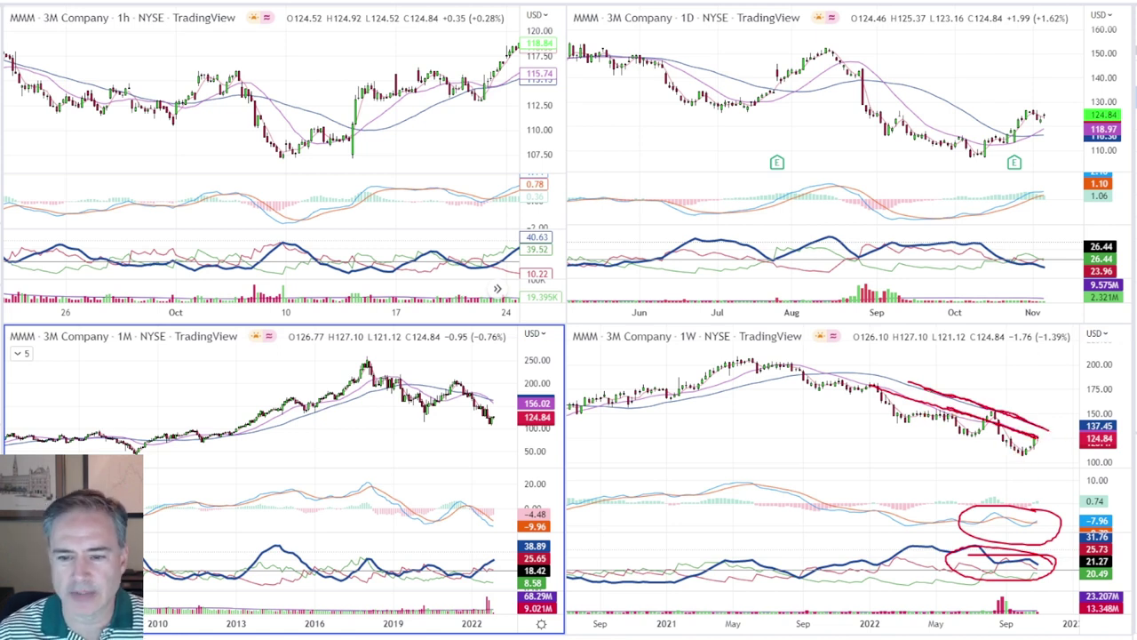
key(e)
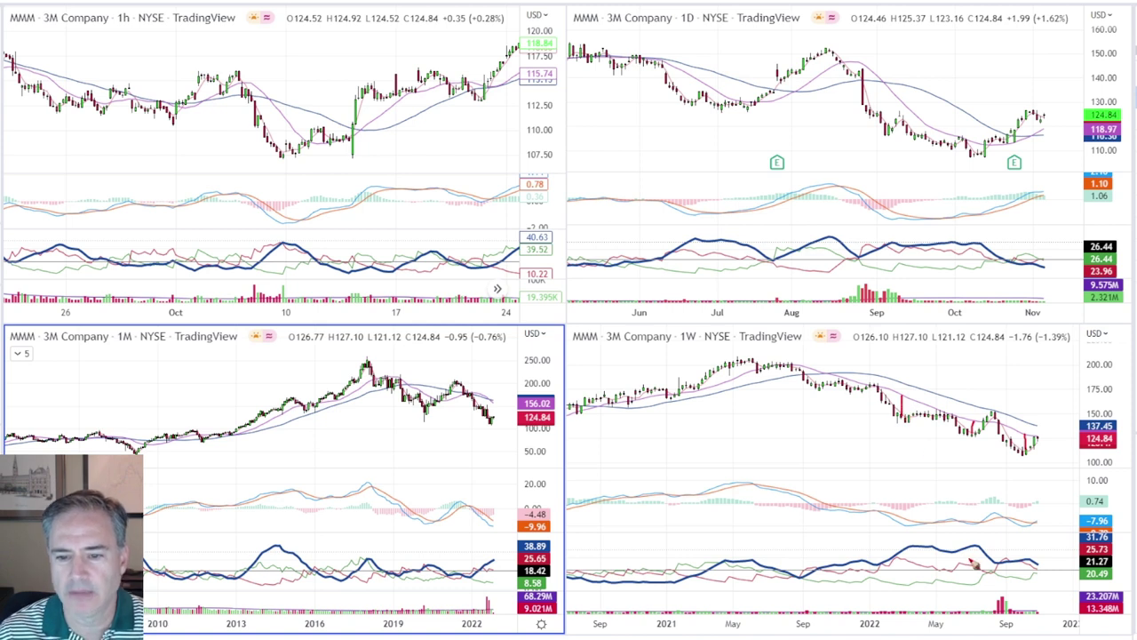
Draw a red trend line under the weekly 2021–2022 decline, undo it, redraw it, and undo again.
mouse_move(775, 383)
mouse_down()
mouse_move(1036, 453)
mouse_move(1046, 471)
mouse_up()
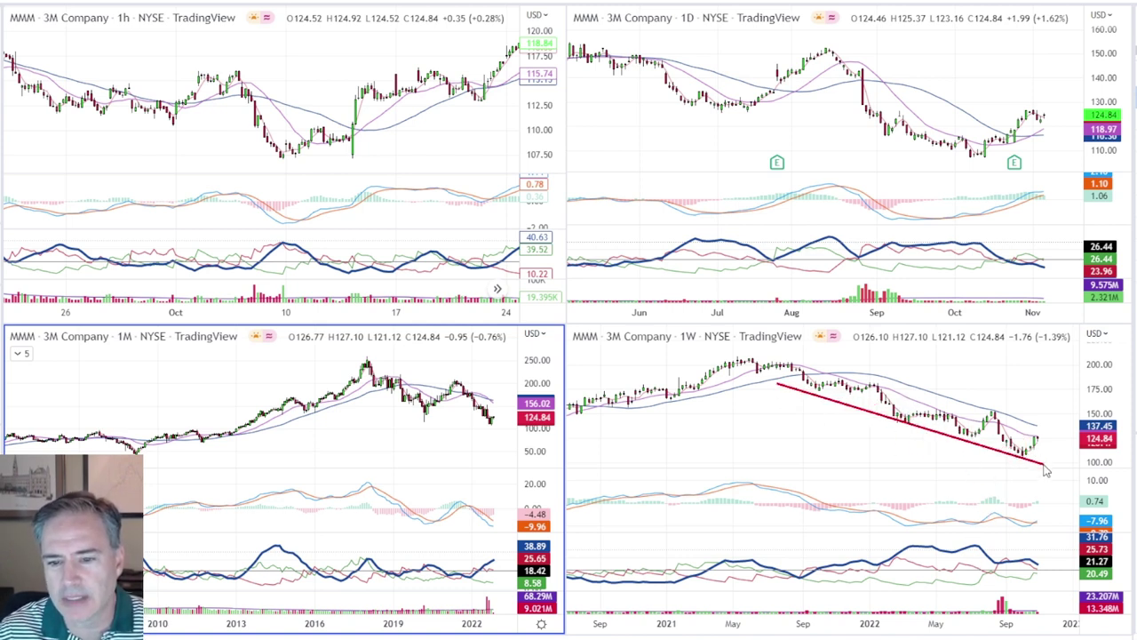
key(ctrl+z)
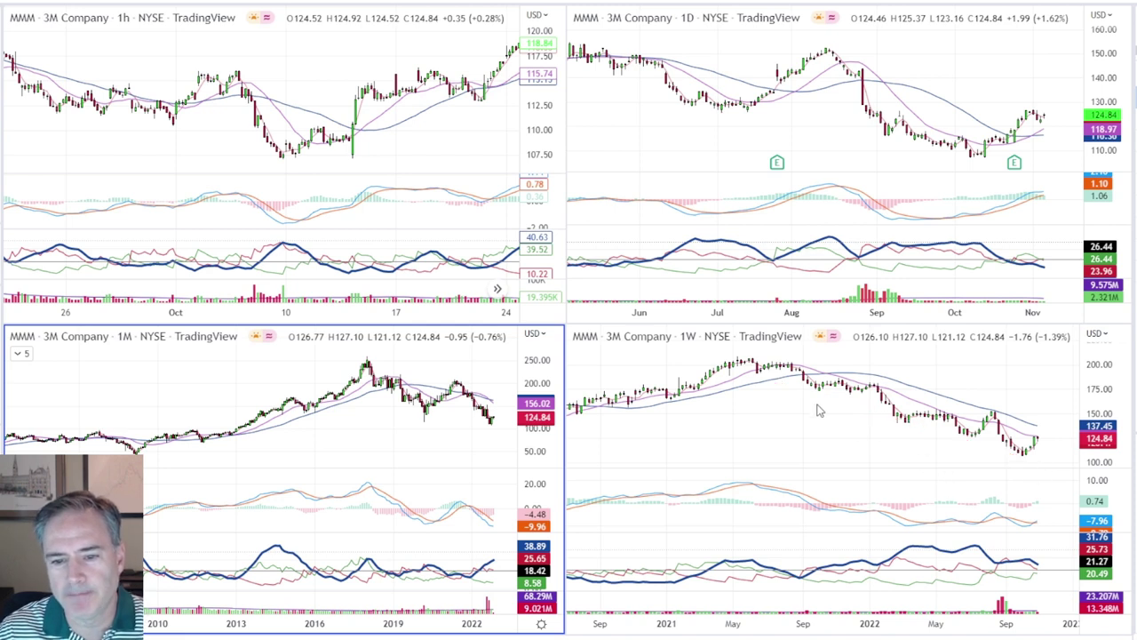
drag(779, 382, 1043, 461)
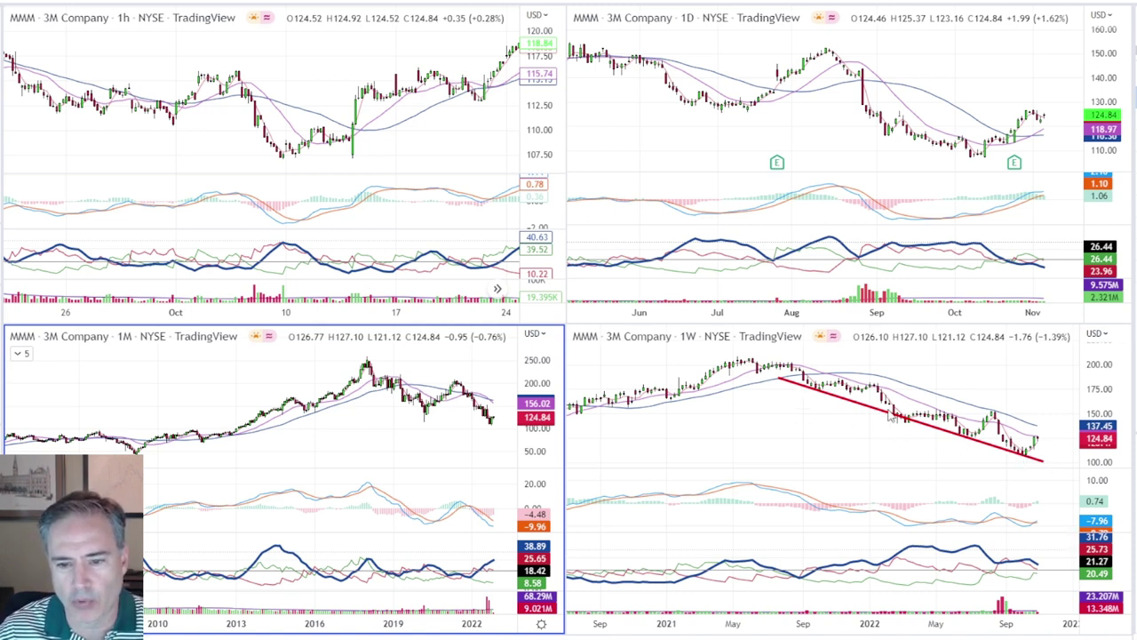
key(ctrl+z)
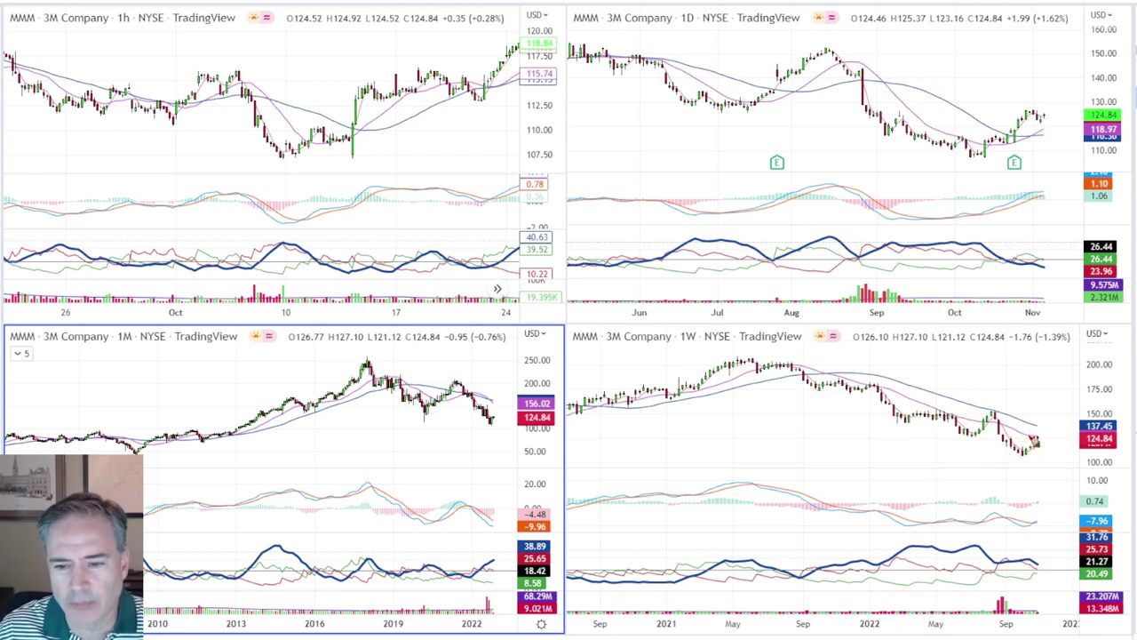
Circle the weekly recent low and early-2022 swing, and mark the weekly MACD and lower indicator in red.
mouse_move(1029, 442)
mouse_down()
mouse_move(1021, 455)
mouse_move(1034, 446)
mouse_move(1026, 438)
mouse_up()
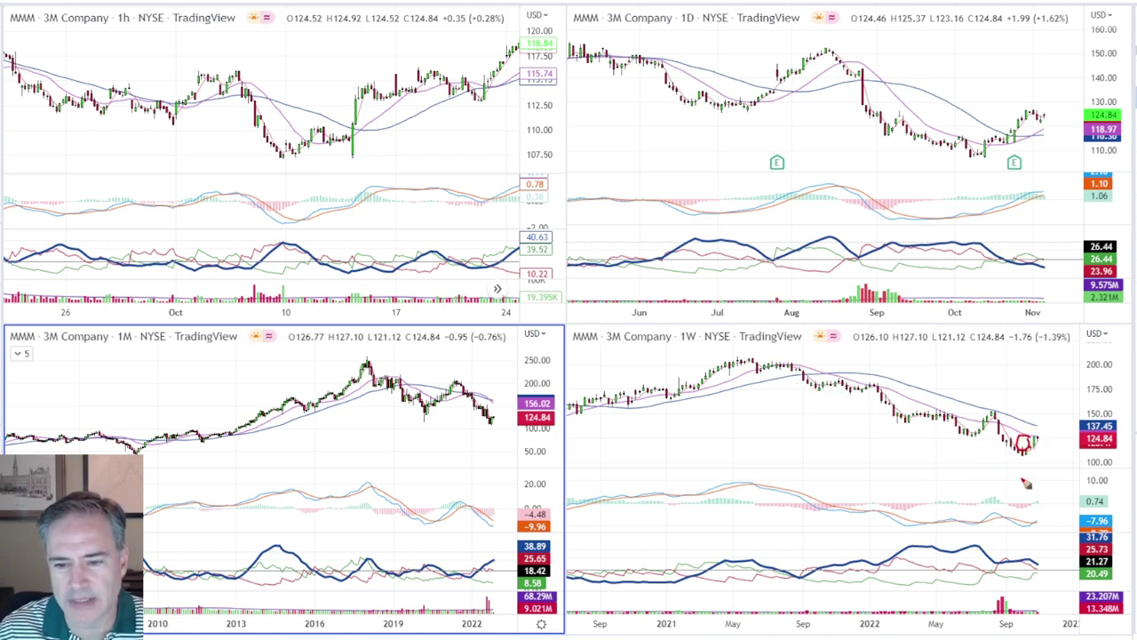
mouse_move(908, 397)
mouse_down()
mouse_move(900, 409)
mouse_move(915, 412)
mouse_move(898, 421)
mouse_up()
drag(970, 524, 1042, 525)
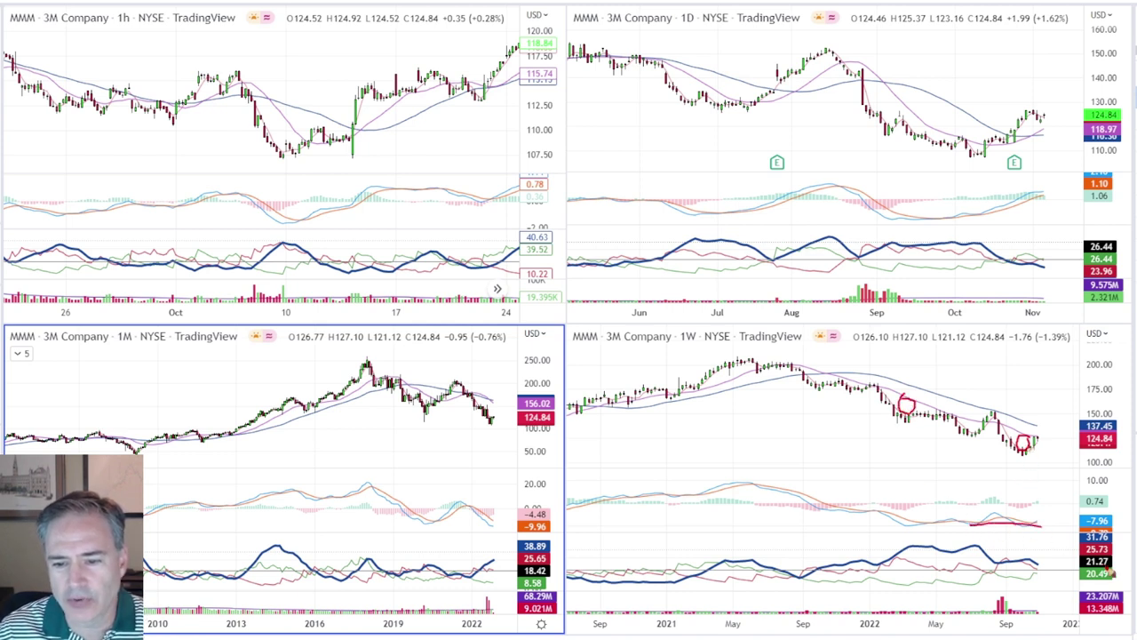
drag(1047, 565, 1054, 554)
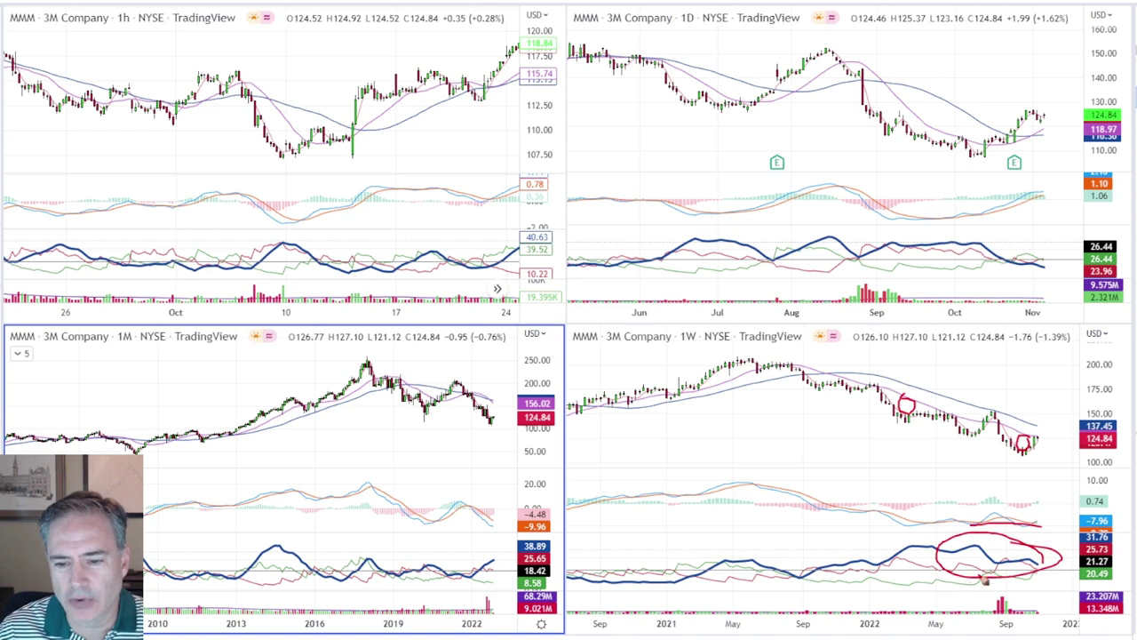
mouse_move(965, 541)
mouse_down()
mouse_move(1035, 564)
mouse_move(1042, 555)
mouse_up()
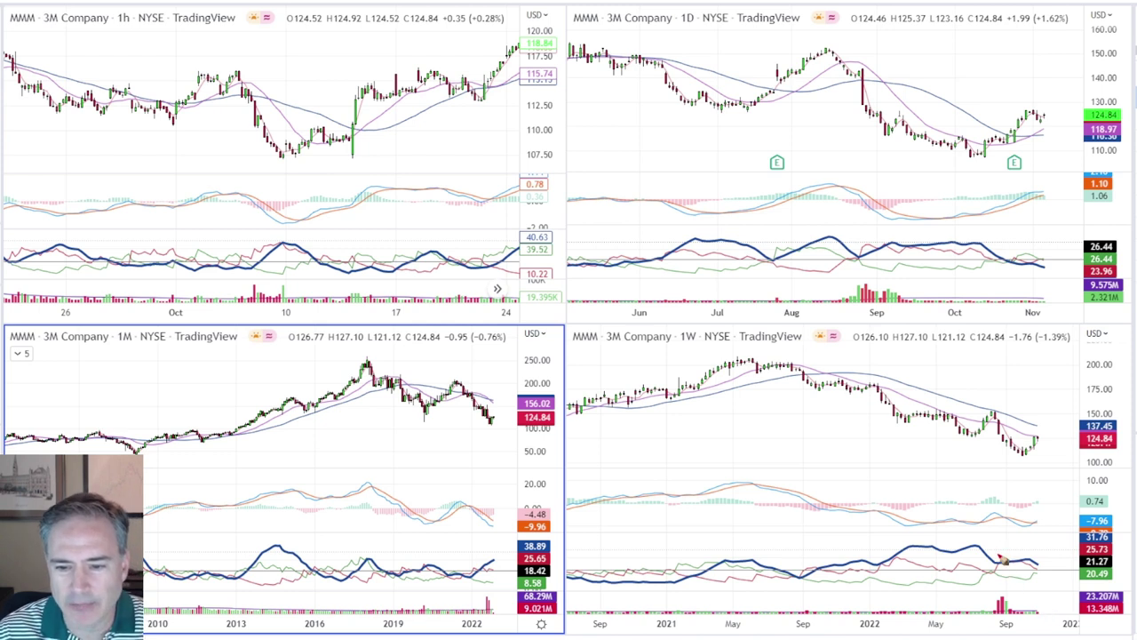
mouse_move(1002, 559)
mouse_down()
mouse_move(1034, 559)
mouse_move(967, 564)
mouse_up()
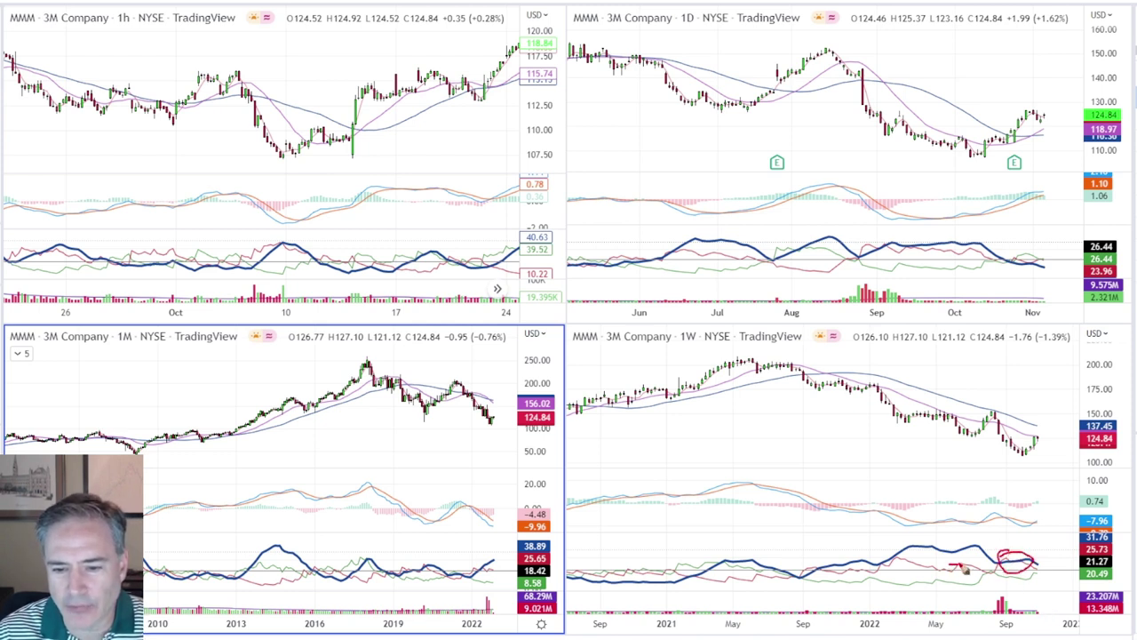
mouse_move(1045, 547)
mouse_down()
mouse_move(981, 500)
mouse_move(991, 583)
mouse_move(1027, 514)
mouse_up()
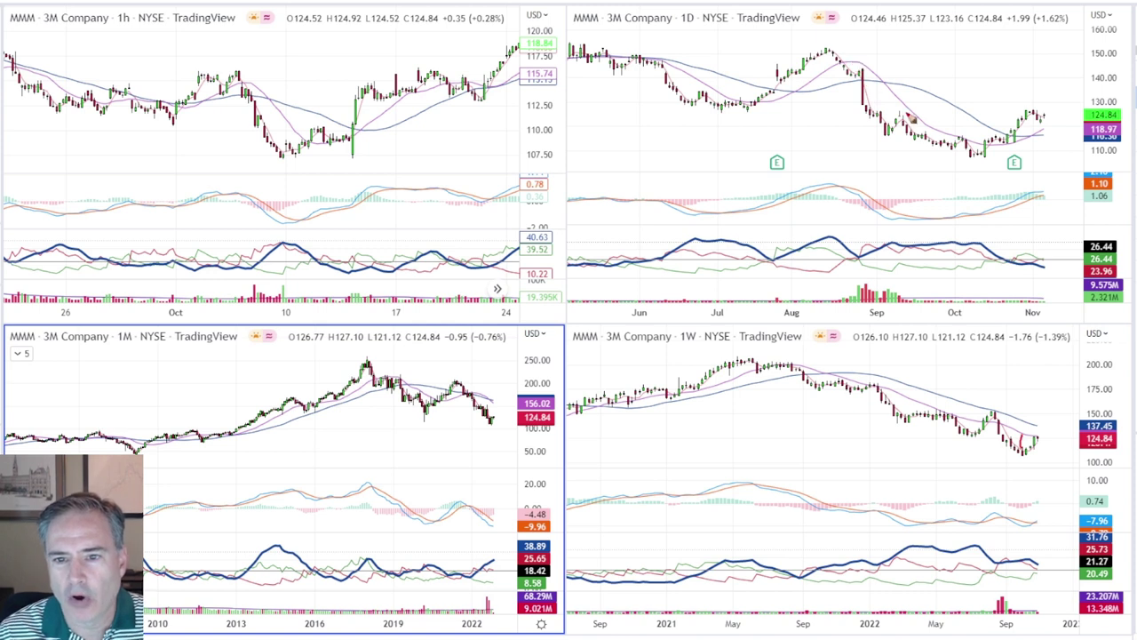
Circle the recent lows on the daily and weekly charts, then clear both circles.
drag(1033, 456, 1027, 444)
mouse_move(942, 139)
mouse_down()
mouse_move(961, 133)
mouse_move(986, 170)
mouse_move(944, 141)
mouse_up()
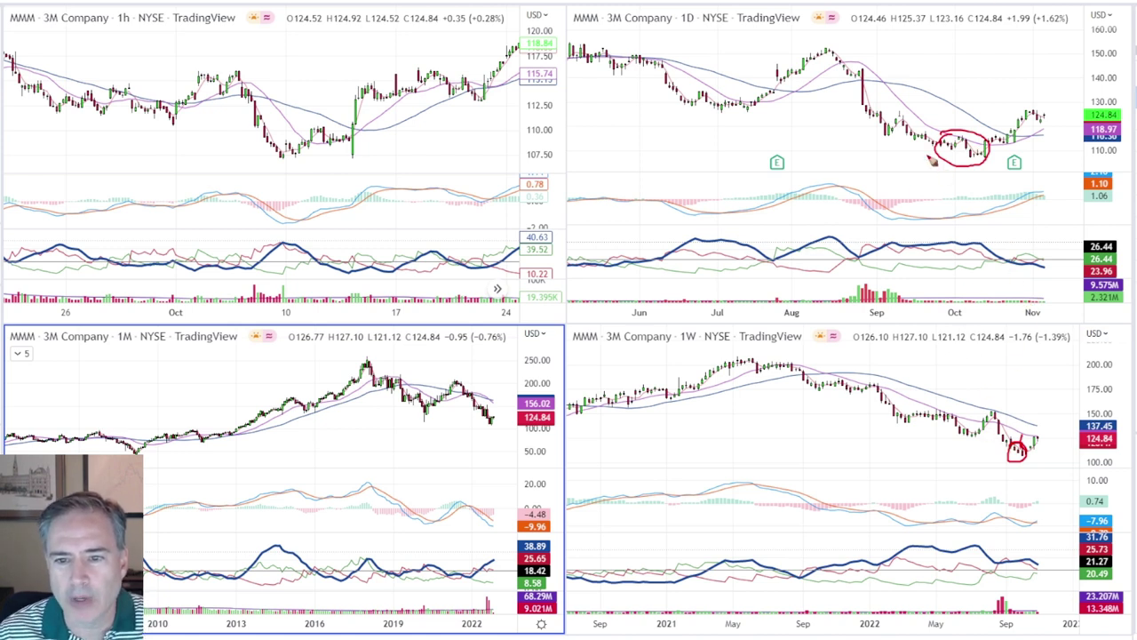
key(Escape)
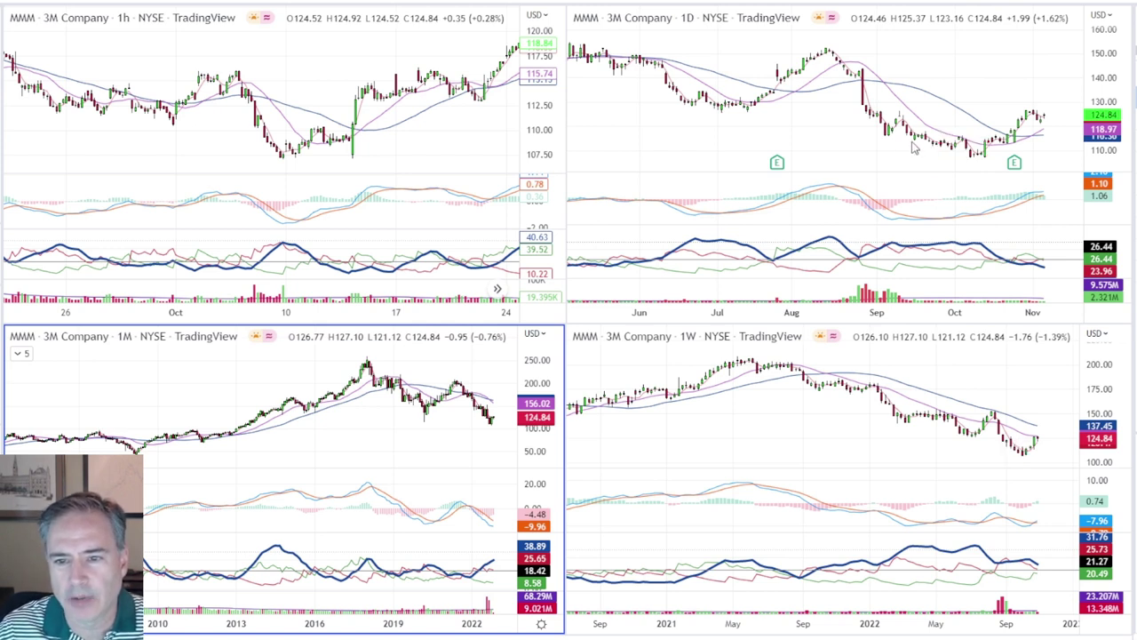
Trace the daily October lows, rising MACD and rally, circle the lower indicator, then clear the marks.
drag(930, 148, 985, 157)
drag(932, 226, 987, 217)
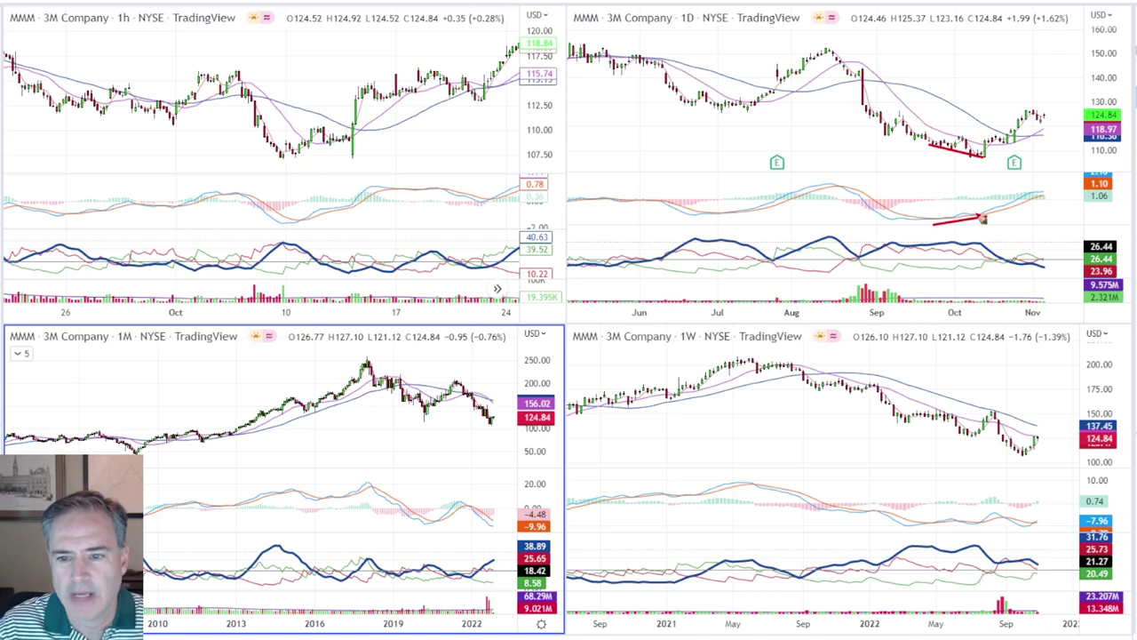
mouse_move(979, 249)
mouse_down()
mouse_move(981, 239)
mouse_move(915, 265)
mouse_move(1000, 263)
mouse_move(985, 235)
mouse_up()
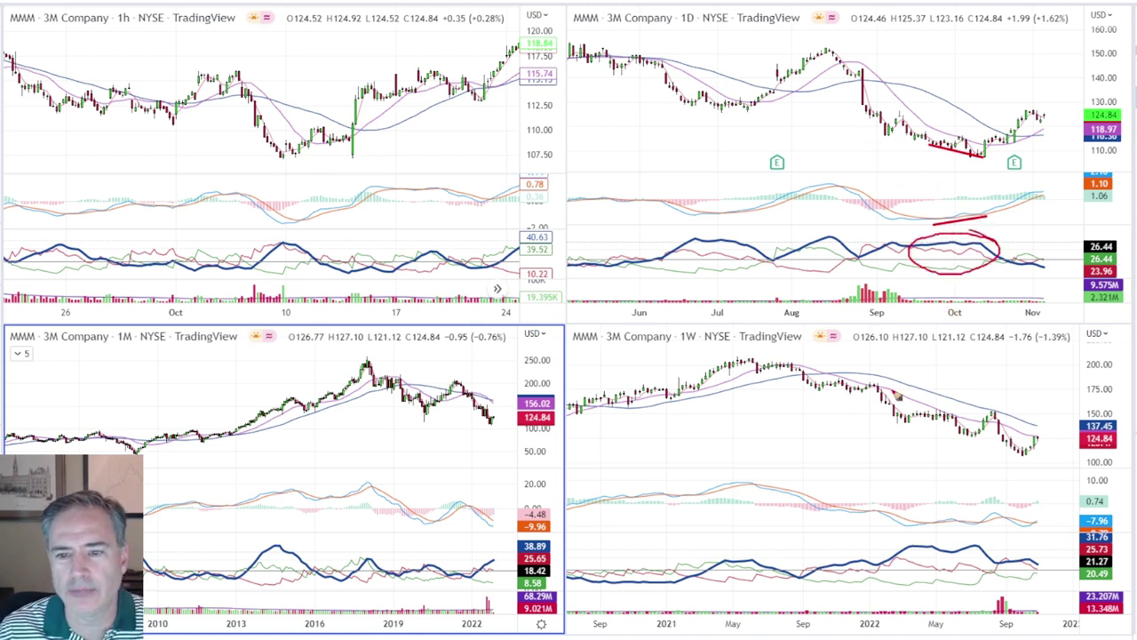
mouse_move(1038, 558)
mouse_down()
mouse_move(928, 546)
mouse_move(1042, 573)
mouse_move(1029, 551)
mouse_up()
mouse_move(1022, 251)
mouse_down()
mouse_move(906, 256)
mouse_move(1022, 257)
mouse_up()
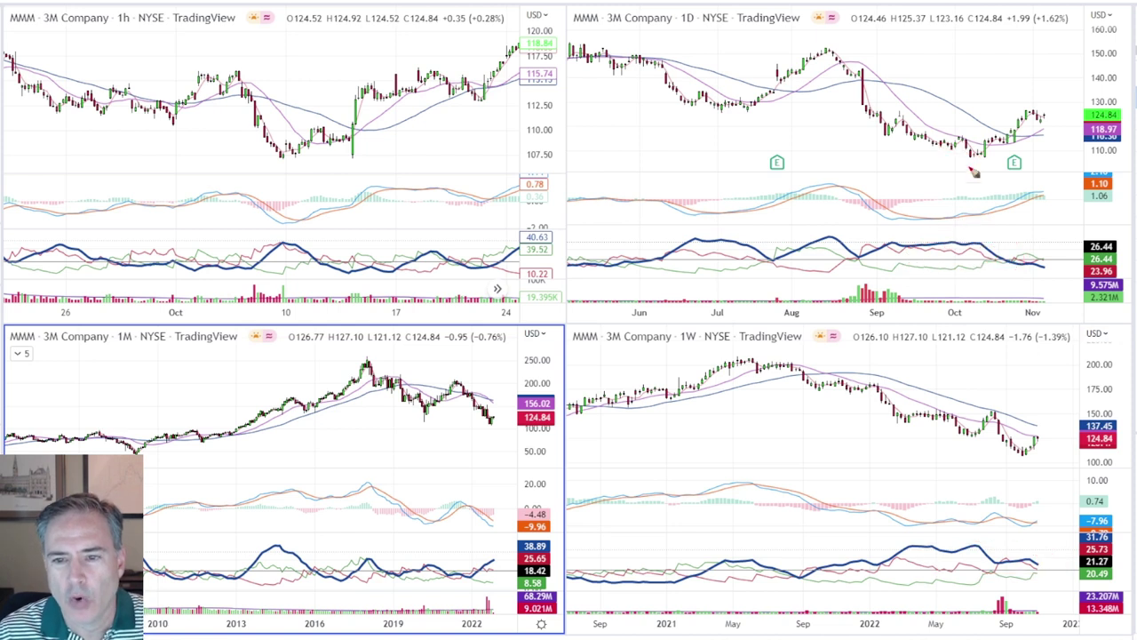
drag(979, 158, 1024, 119)
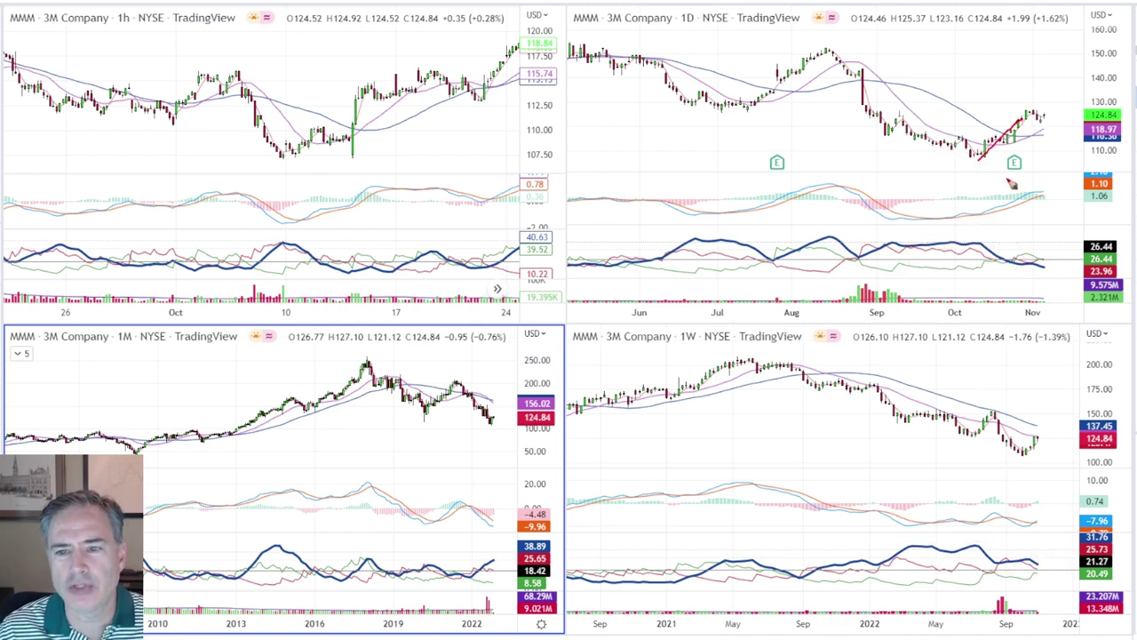
mouse_move(1045, 260)
mouse_down()
mouse_move(955, 226)
mouse_move(899, 259)
mouse_move(1011, 272)
mouse_move(1044, 249)
mouse_up()
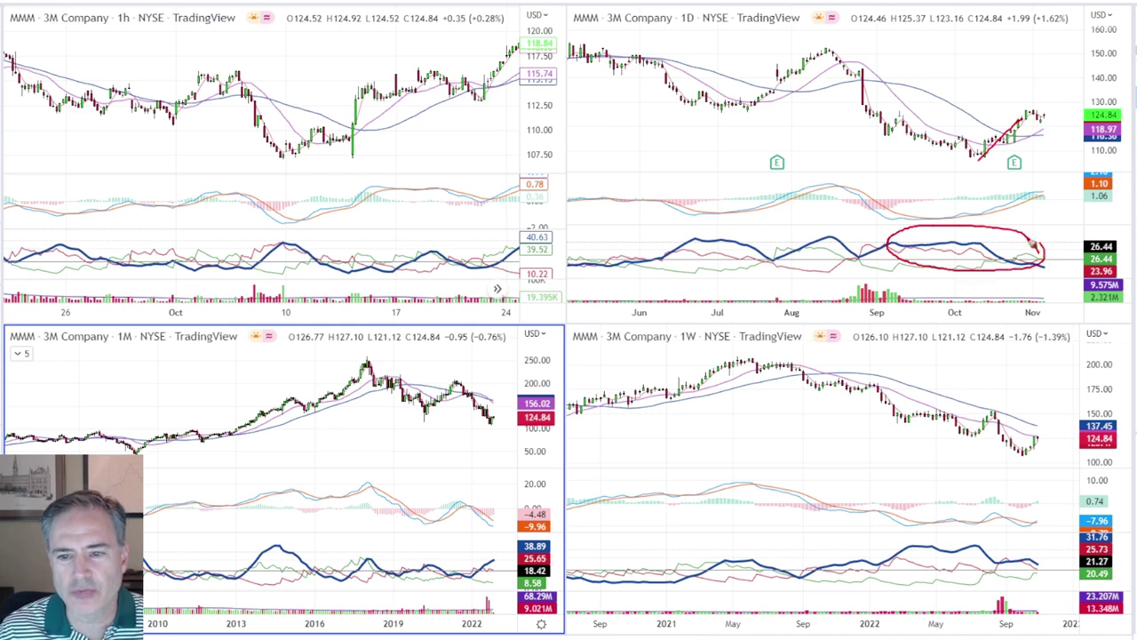
key(Escape)
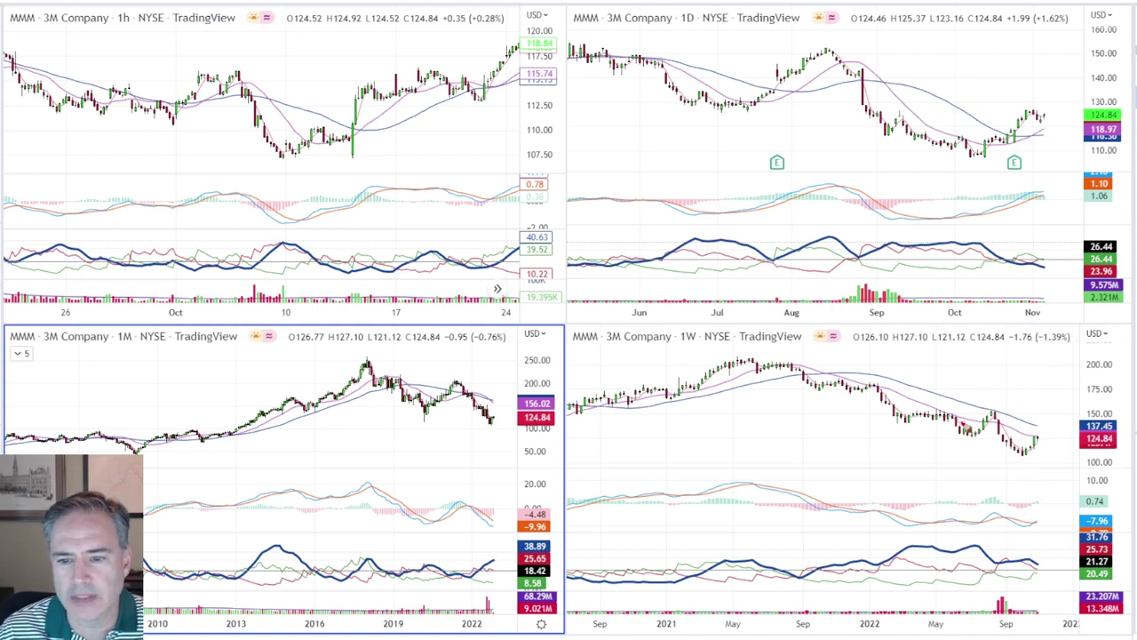
Mark the weekly chart's 2022 swing highs and the upturn from its recent lows in red.
drag(968, 439, 987, 433)
drag(903, 425, 953, 414)
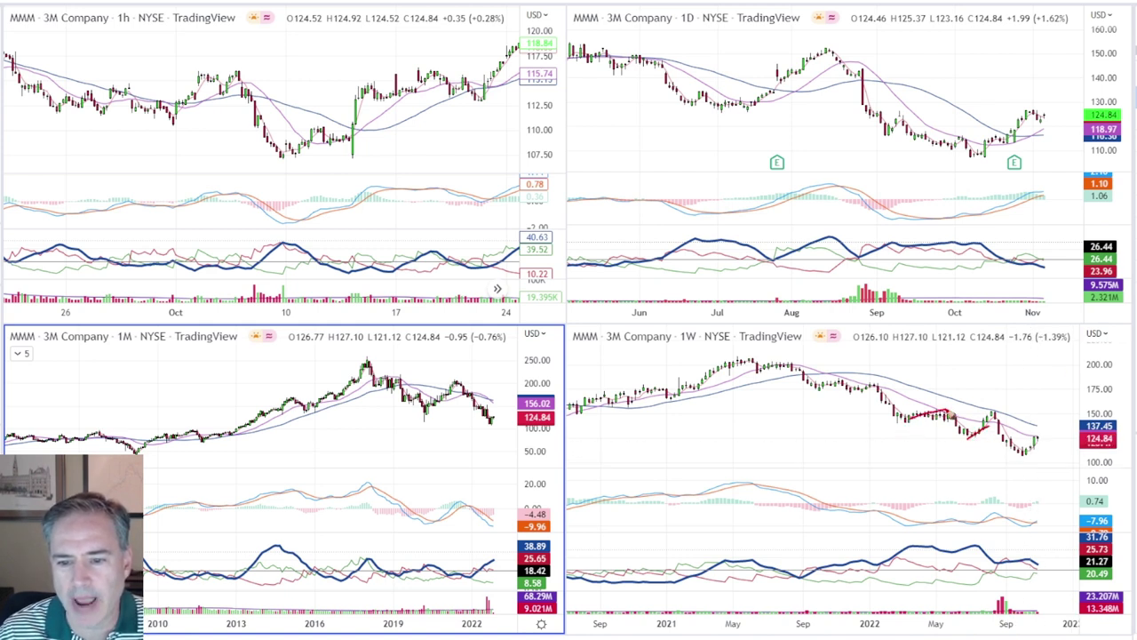
drag(1018, 450, 1037, 437)
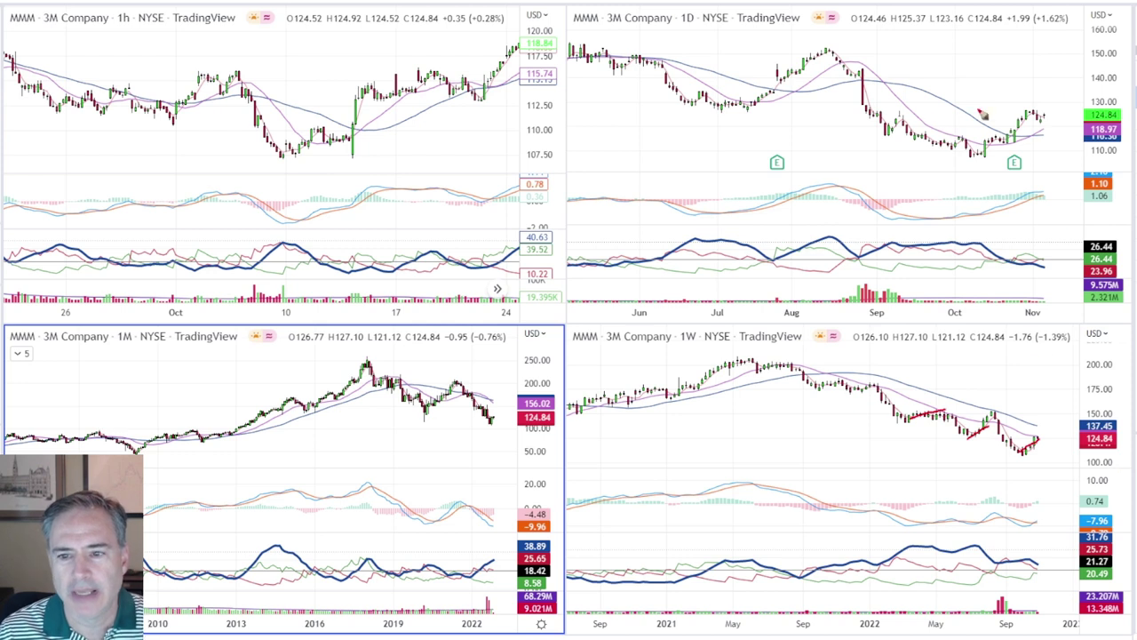